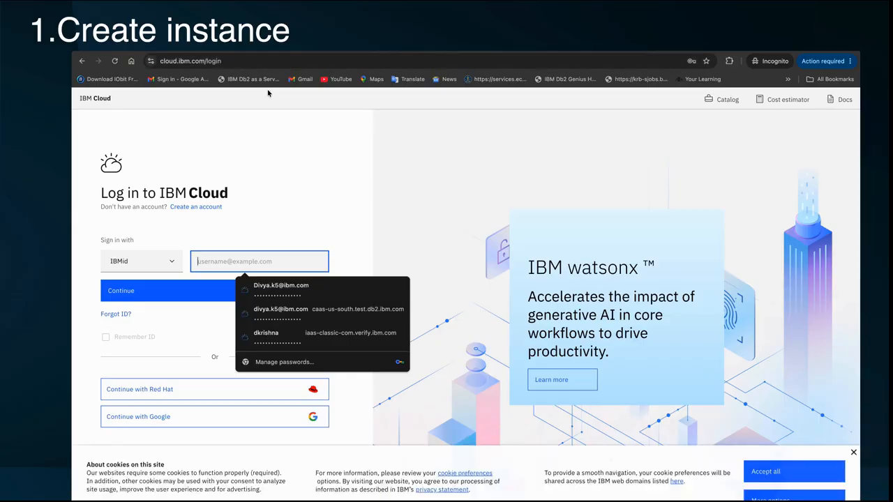
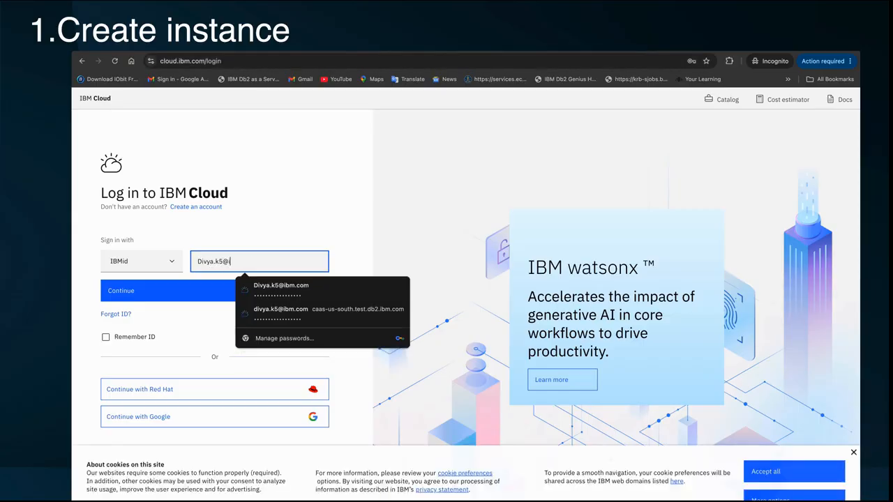
Sign in with the account username, choosing the saved passkey as the sign-in method.
{"action": "left_click", "coordinate": [168, 286]}
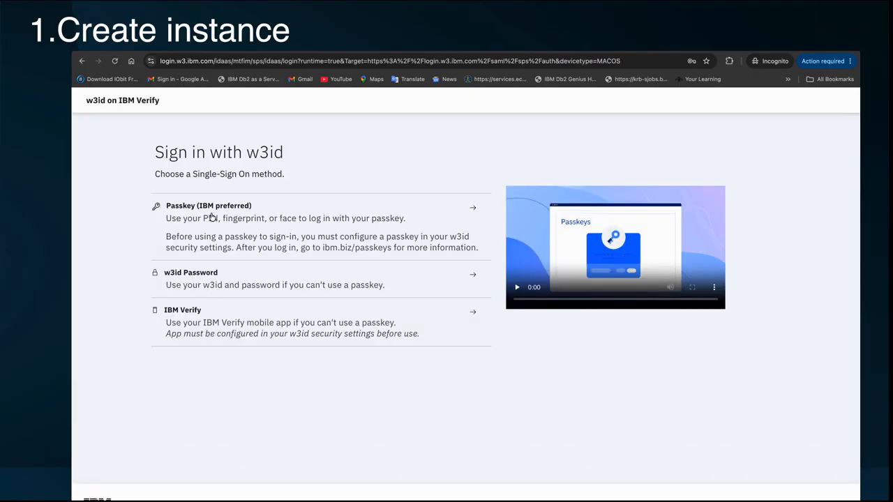
{"action": "left_click", "coordinate": [213, 228]}
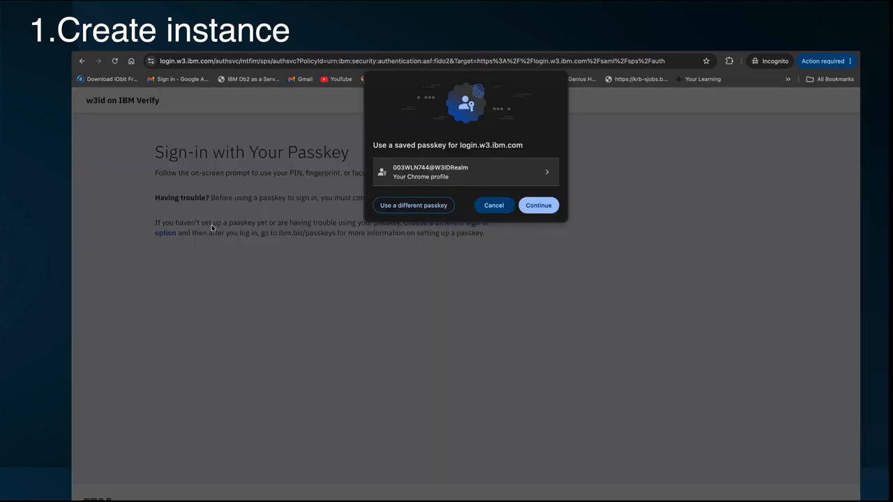
{"action": "left_click", "coordinate": [539, 205]}
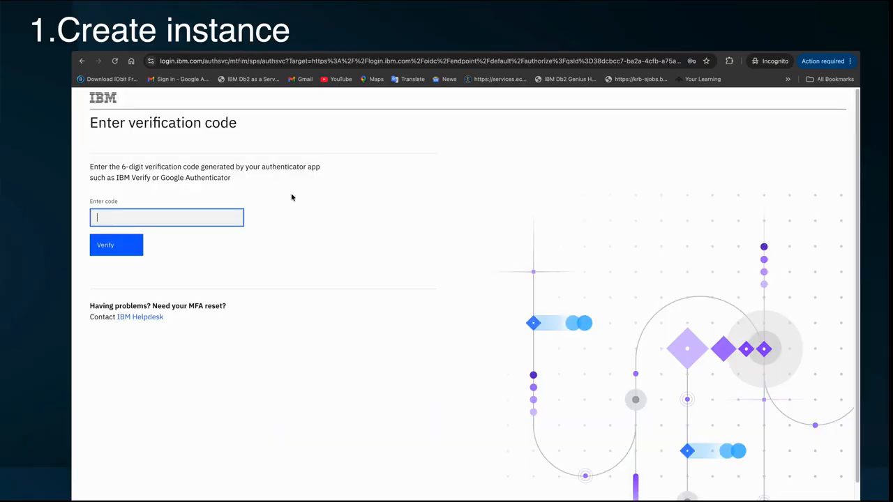
Enter the 6-digit authenticator verification code and verify it.
{"action": "left_click", "coordinate": [115, 217]}
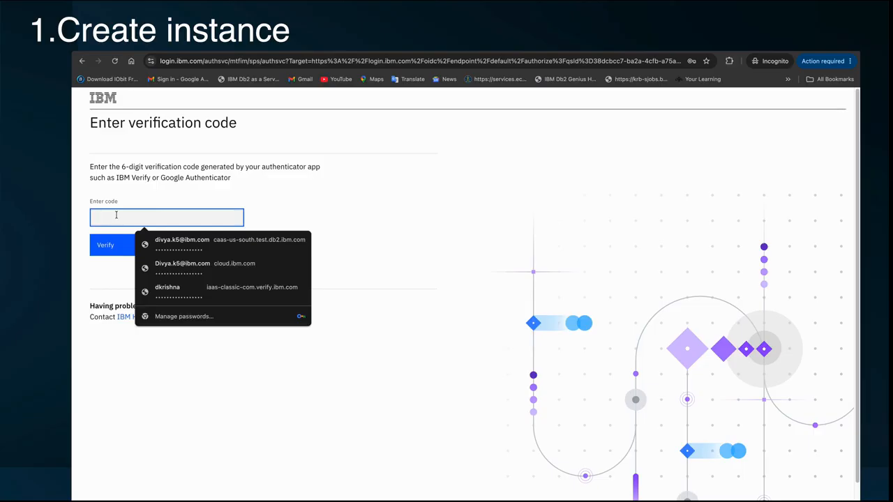
{"action": "type", "text": "••"}
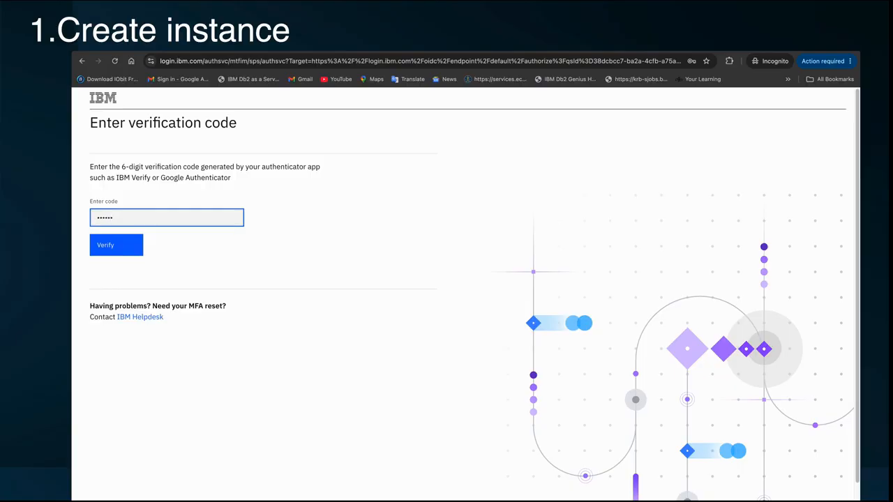
{"action": "left_click", "coordinate": [105, 248]}
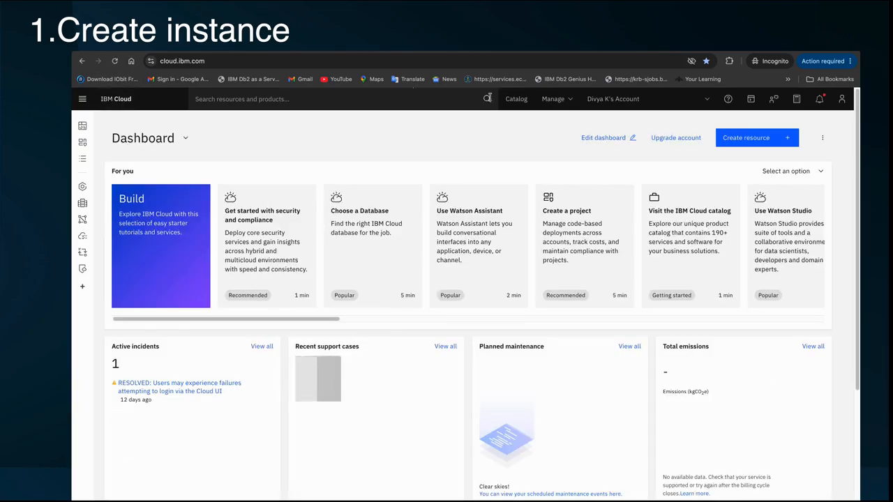
Glance at the account switcher and user profile menus, closing both without changes.
{"action": "left_click", "coordinate": [607, 99]}
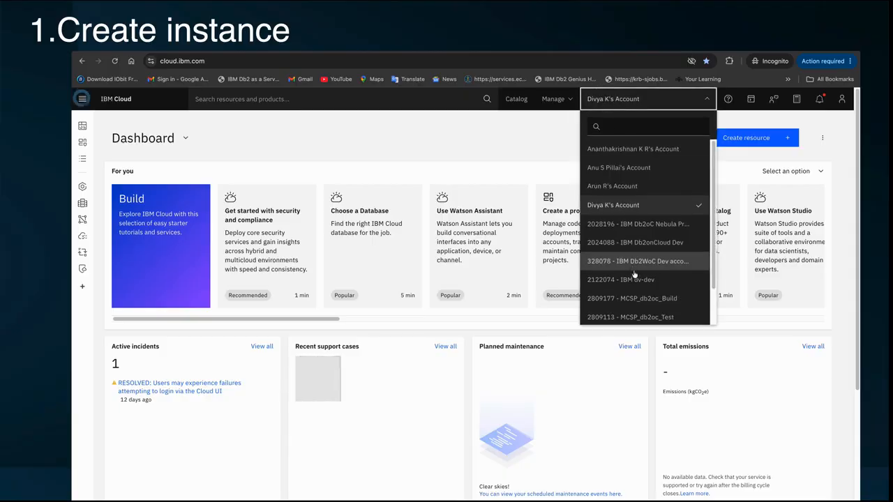
{"action": "left_click", "coordinate": [605, 99]}
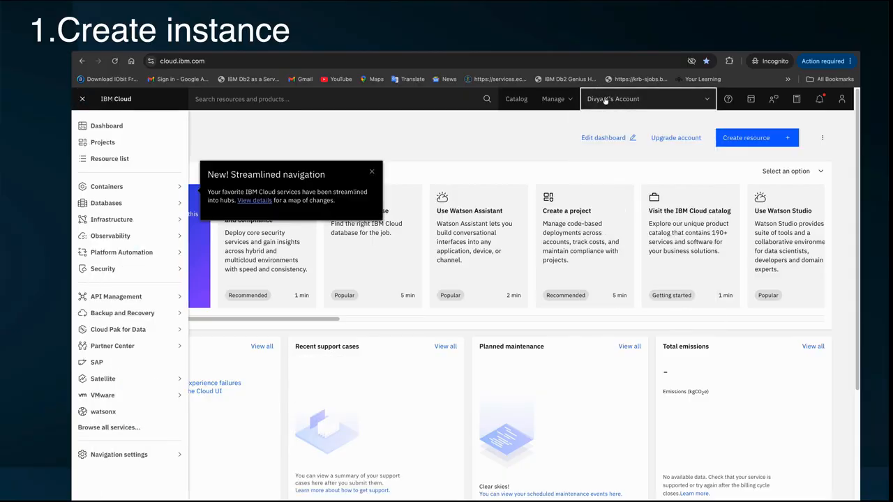
{"action": "left_click", "coordinate": [840, 102]}
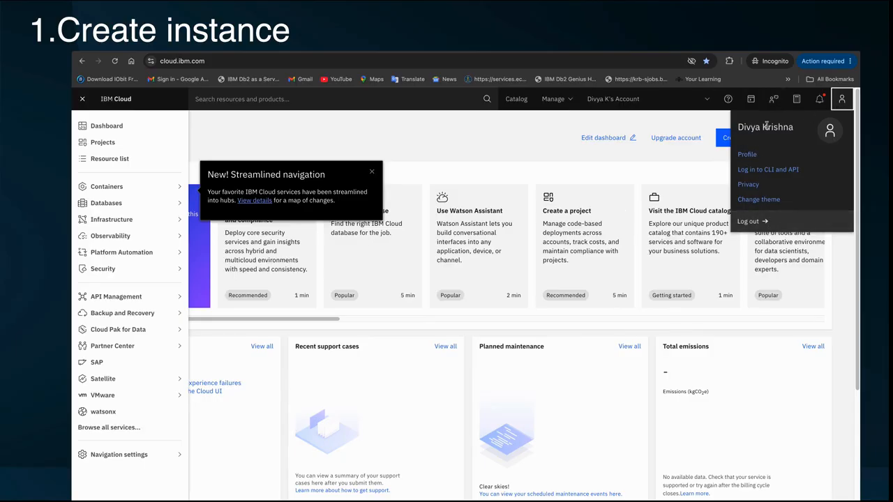
{"action": "left_click", "coordinate": [841, 102]}
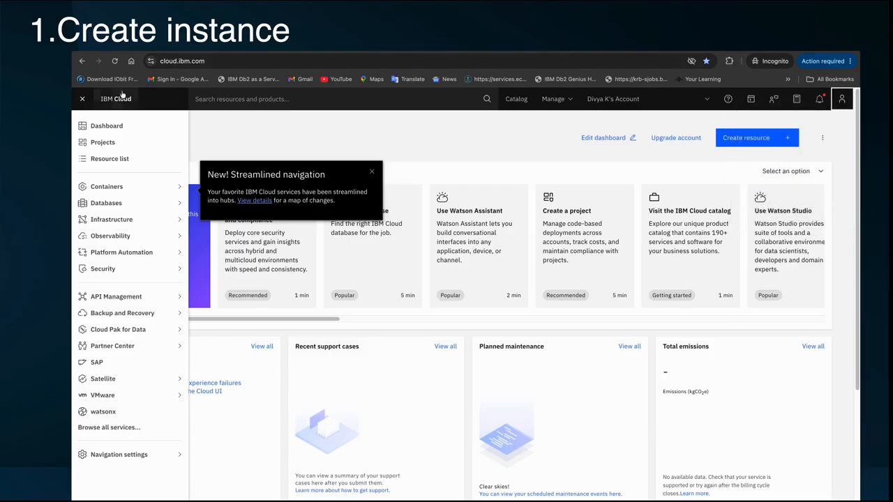
Go to Databases > Resources from the navigation menu.
{"action": "left_click", "coordinate": [83, 100]}
{"action": "left_click", "coordinate": [84, 99]}
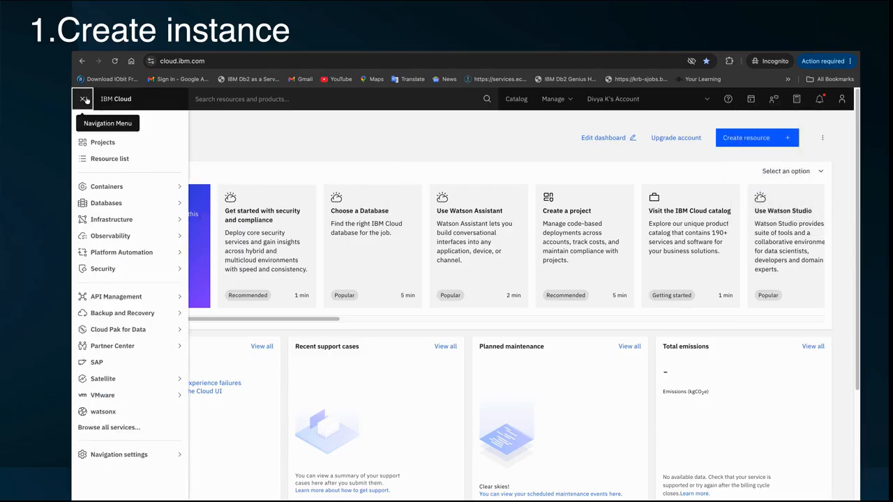
{"action": "mouse_move", "coordinate": [124, 207]}
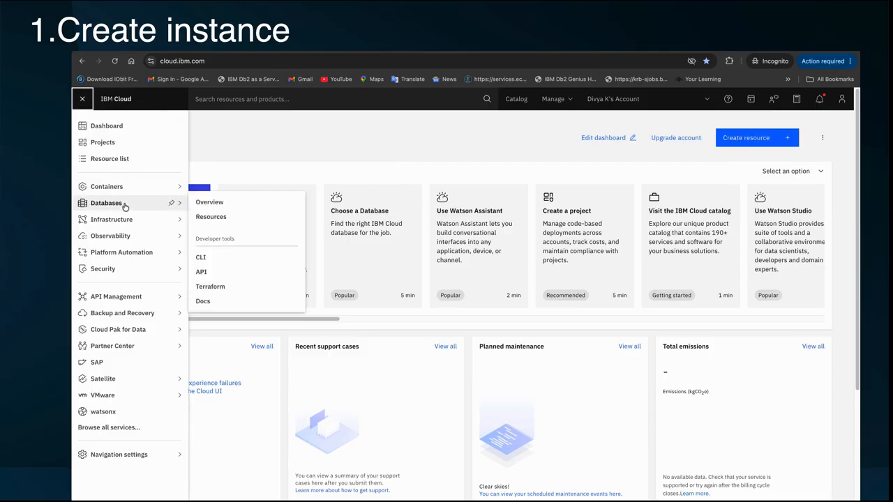
{"action": "left_click", "coordinate": [219, 220]}
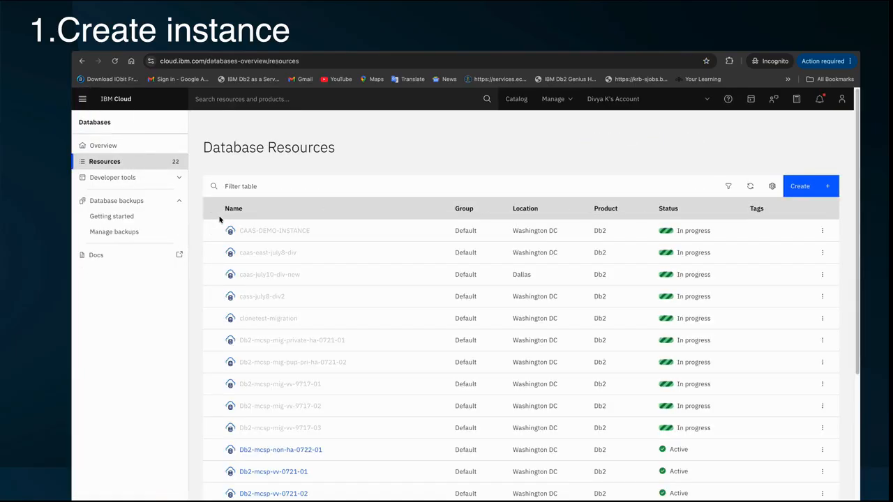
Create a new Db2 database located in Washington DC (us-east).
{"action": "left_click", "coordinate": [805, 186]}
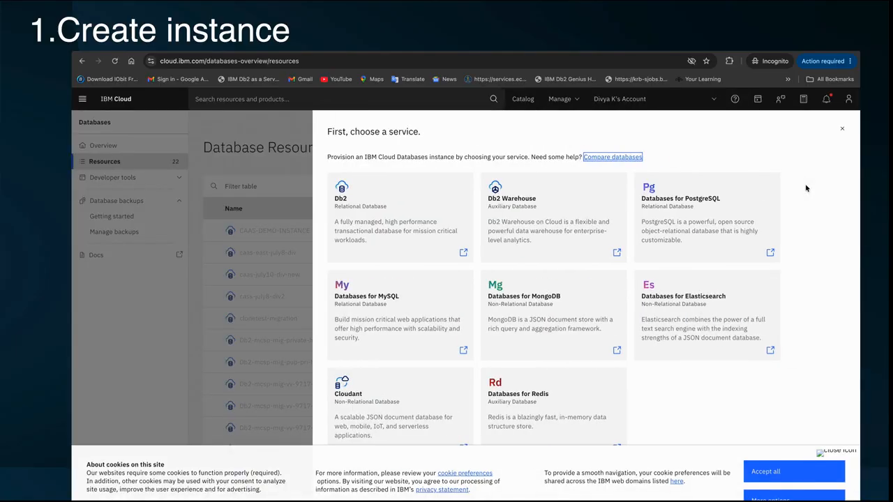
{"action": "left_click", "coordinate": [394, 210]}
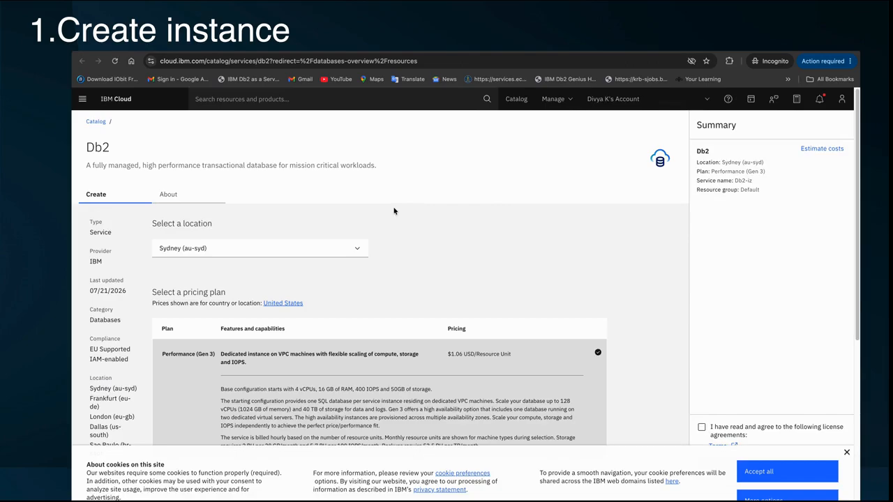
{"action": "left_click_drag", "start_coordinate": [152, 229], "coordinate": [223, 226]}
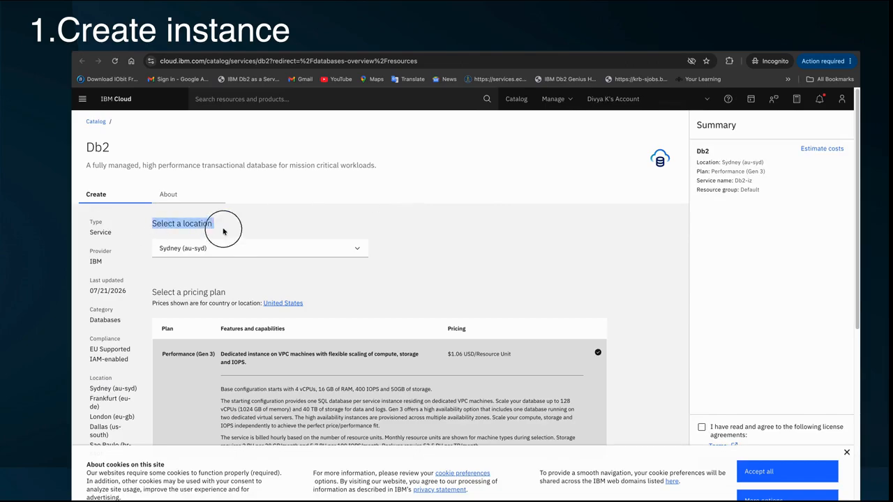
{"action": "left_click", "coordinate": [359, 250]}
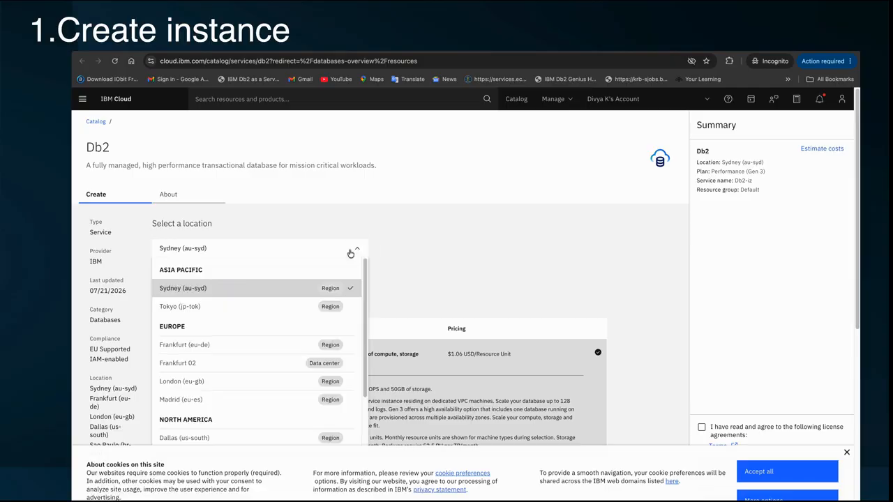
{"action": "scroll", "coordinate": [240, 344], "scroll_direction": "down", "scroll_amount": 1}
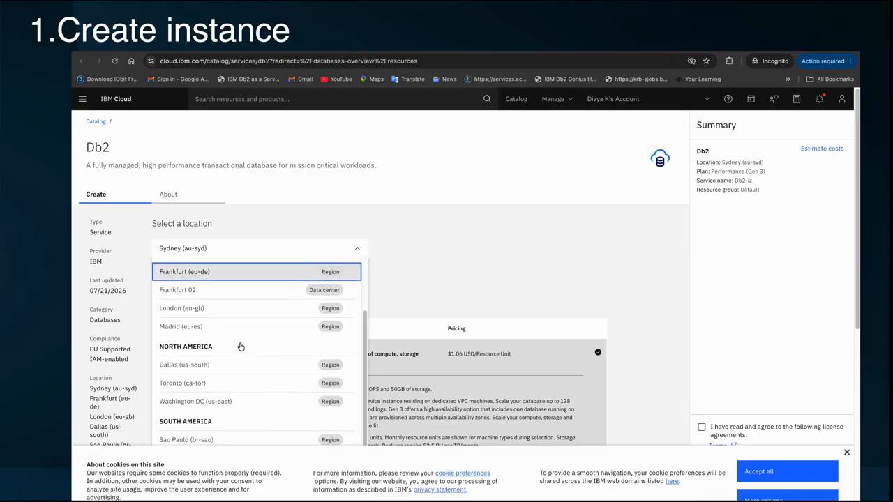
{"action": "left_click", "coordinate": [224, 403]}
Select the free Performance-preprod (Gen 3) plan.
{"action": "scroll", "coordinate": [223, 404], "scroll_direction": "down", "scroll_amount": 2}
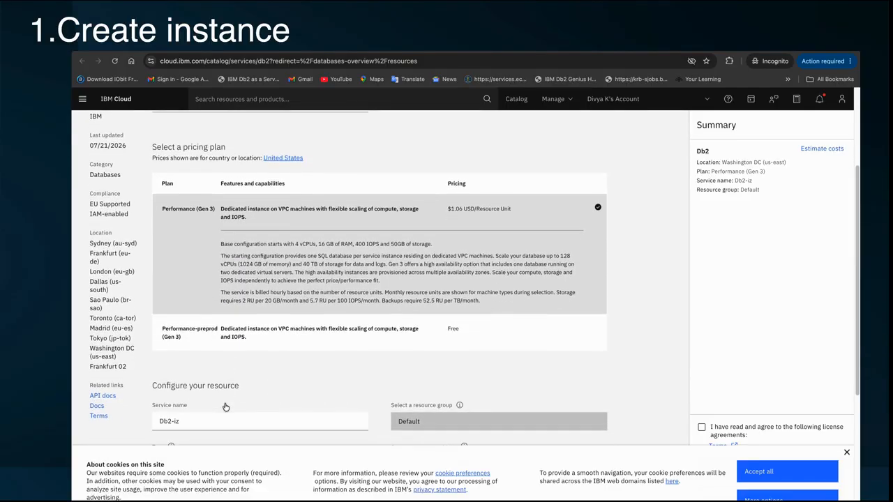
{"action": "left_click_drag", "start_coordinate": [158, 212], "coordinate": [229, 212]}
{"action": "left_click", "coordinate": [200, 334]}
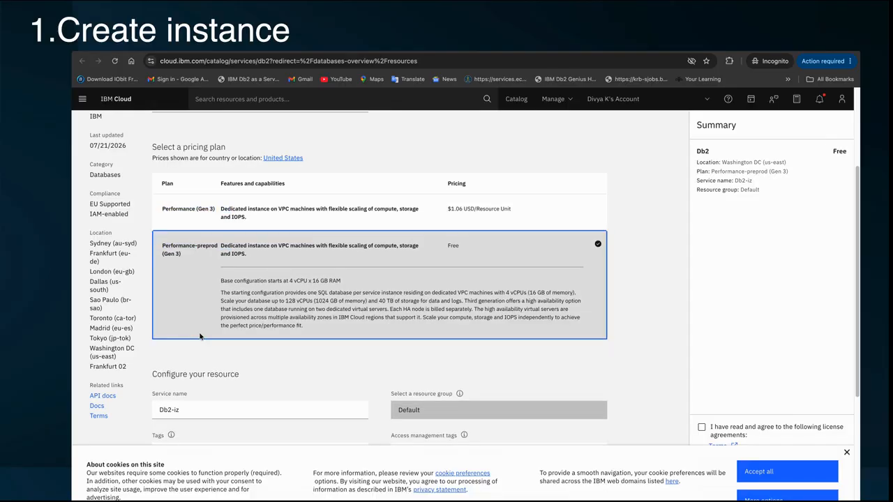
{"action": "scroll", "coordinate": [199, 336], "scroll_direction": "down", "scroll_amount": 2}
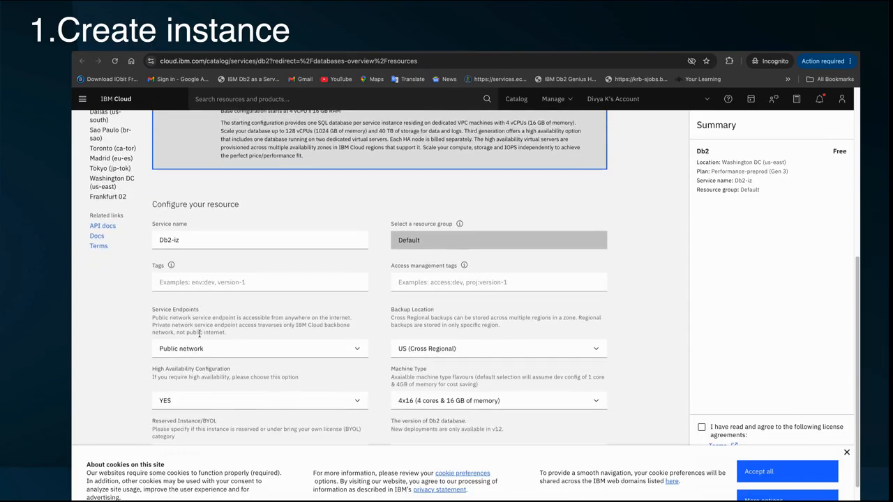
Rename the service to CAAS-DEMO.
{"action": "left_click", "coordinate": [189, 239]}
{"action": "key", "text": "BackSpace"}
{"action": "key", "text": "BackSpace"}
{"action": "key", "text": "BackSpace"}
{"action": "key", "text": "BackSpace"}
{"action": "key", "text": "BackSpace"}
{"action": "key", "text": "BackSpace"}
{"action": "type", "text": "C"}
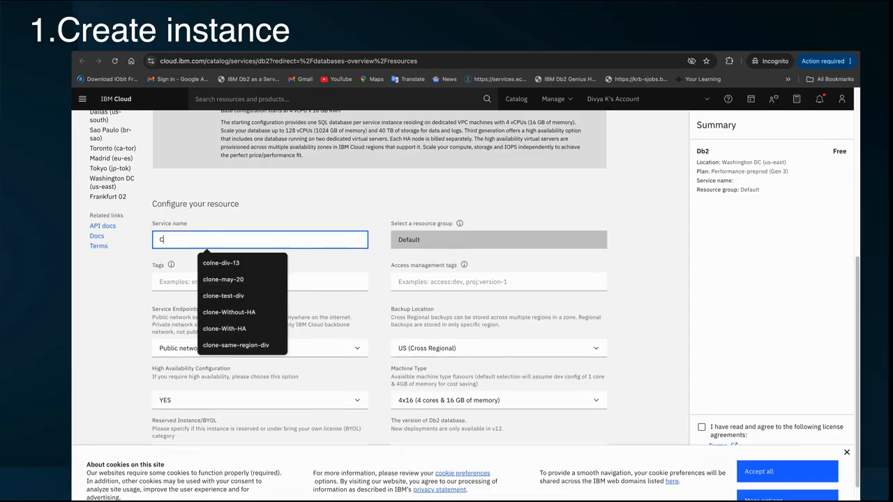
{"action": "type", "text": "AAS-DEMO-INSTANCE"}
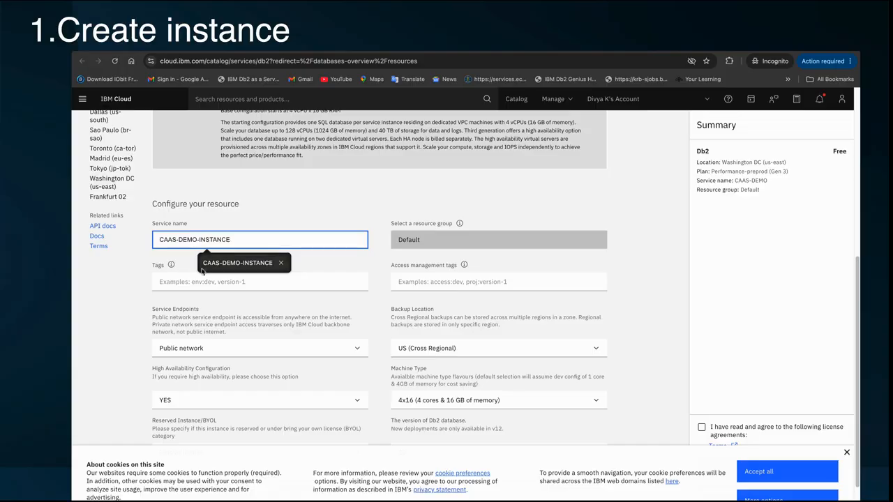
{"action": "left_click", "coordinate": [199, 282]}
Keep the public network endpoint and set High Availability to NO.
{"action": "left_click", "coordinate": [212, 351]}
{"action": "left_click_drag", "start_coordinate": [149, 310], "coordinate": [209, 311]}
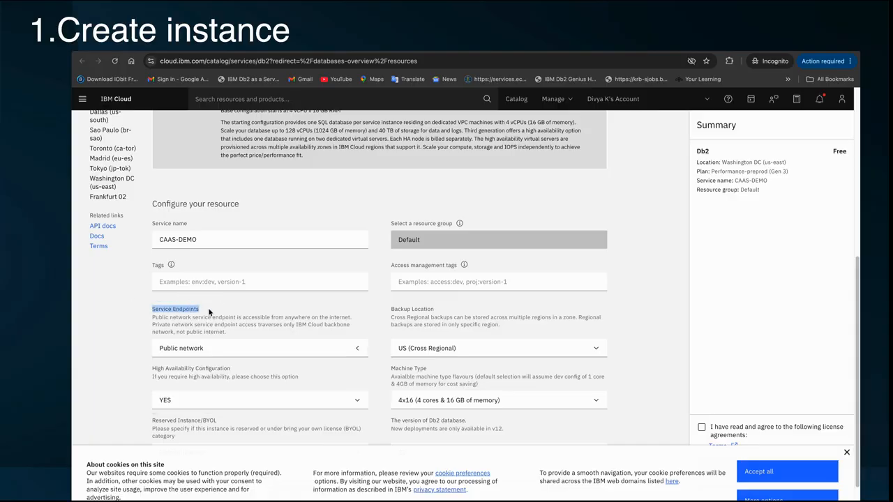
{"action": "left_click", "coordinate": [189, 351]}
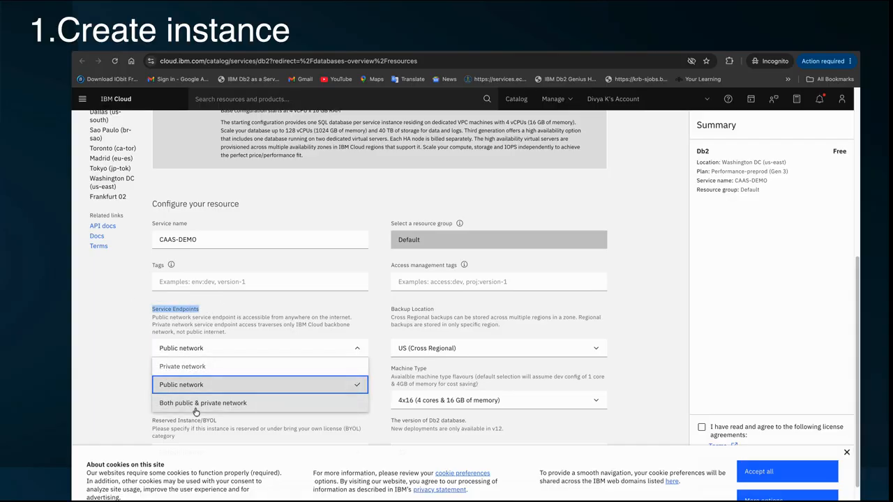
{"action": "left_click", "coordinate": [167, 384]}
{"action": "scroll", "coordinate": [159, 312], "scroll_direction": "down", "scroll_amount": 2}
{"action": "left_click_drag", "start_coordinate": [151, 303], "coordinate": [239, 305]}
{"action": "left_click", "coordinate": [249, 304]}
{"action": "left_click", "coordinate": [252, 329]}
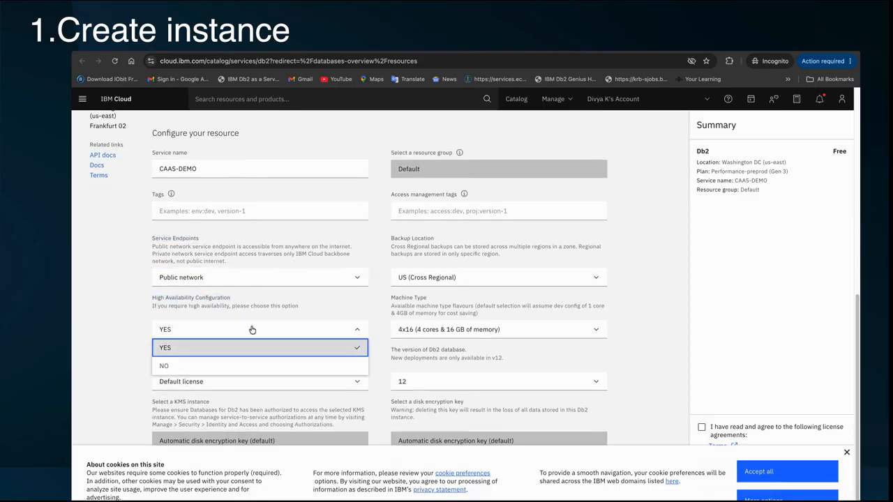
{"action": "left_click", "coordinate": [229, 366]}
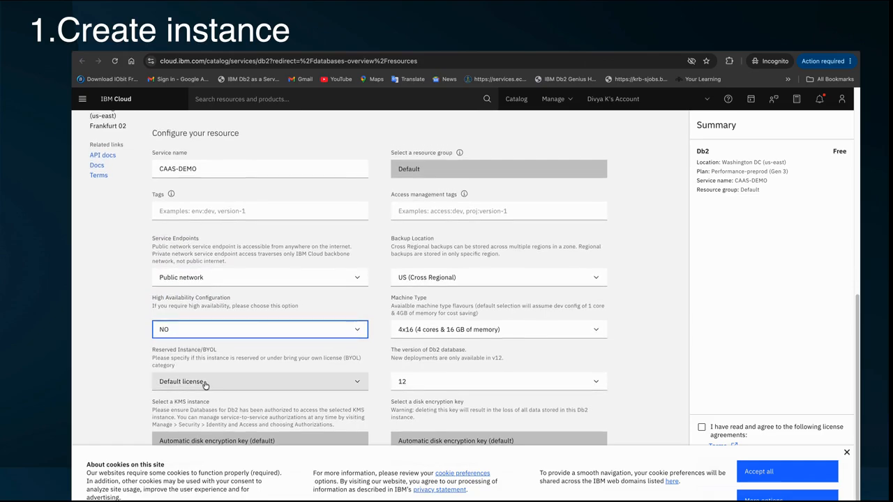
Keep Default license, 4x16 machine type and Db2 version 12, then accept the license agreement.
{"action": "left_click", "coordinate": [200, 383]}
{"action": "left_click", "coordinate": [217, 404]}
{"action": "scroll", "coordinate": [464, 244], "scroll_direction": "up", "scroll_amount": 1}
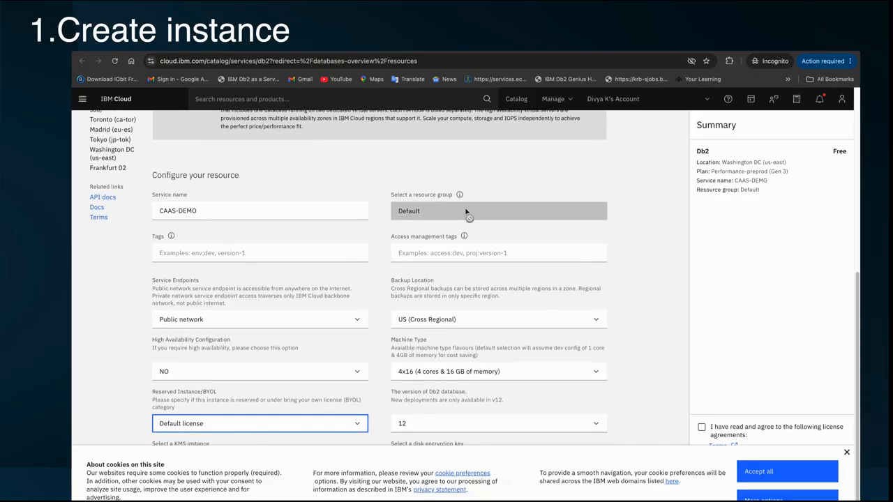
{"action": "left_click", "coordinate": [449, 374]}
{"action": "left_click", "coordinate": [449, 376]}
{"action": "scroll", "coordinate": [449, 377], "scroll_direction": "down", "scroll_amount": 1}
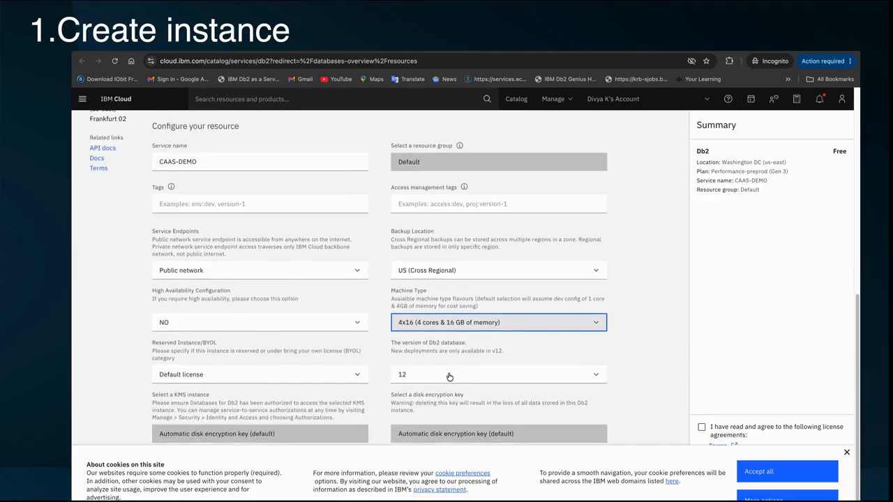
{"action": "left_click", "coordinate": [429, 382]}
{"action": "left_click", "coordinate": [431, 400]}
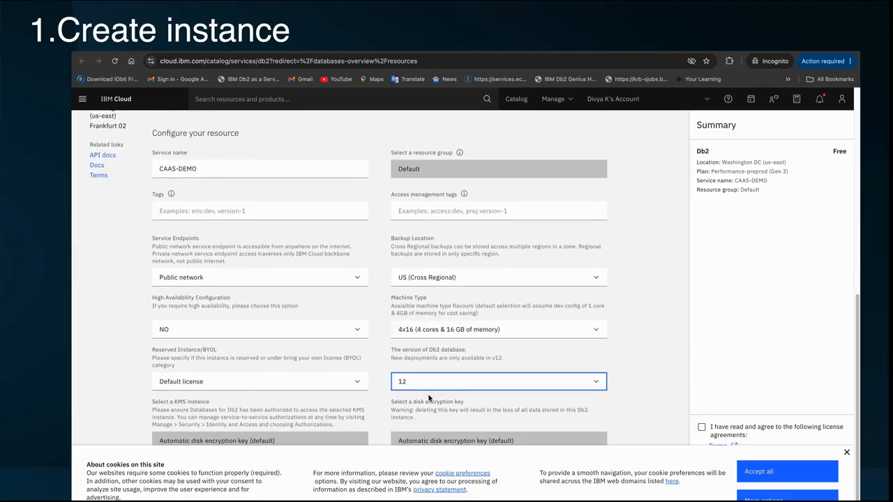
{"action": "left_click", "coordinate": [846, 454]}
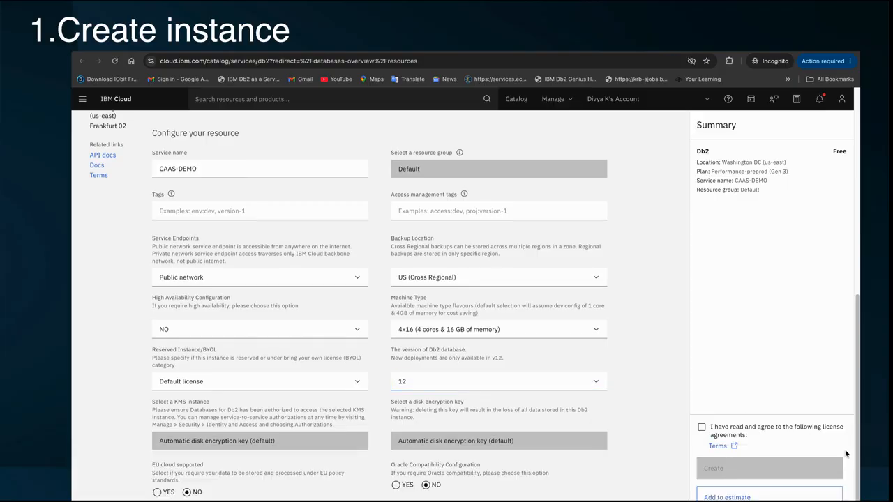
{"action": "left_click", "coordinate": [702, 428]}
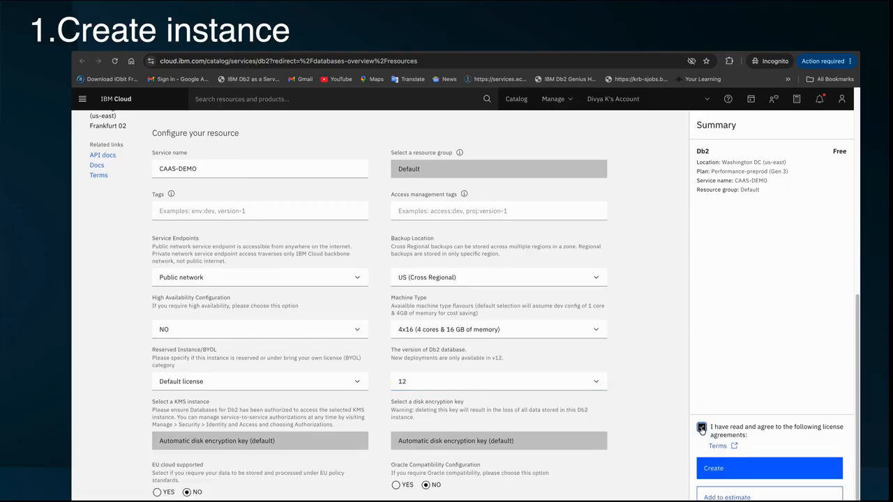
Create the CAAS-DEMO Db2 instance and reload the resource list.
{"action": "left_click", "coordinate": [739, 472]}
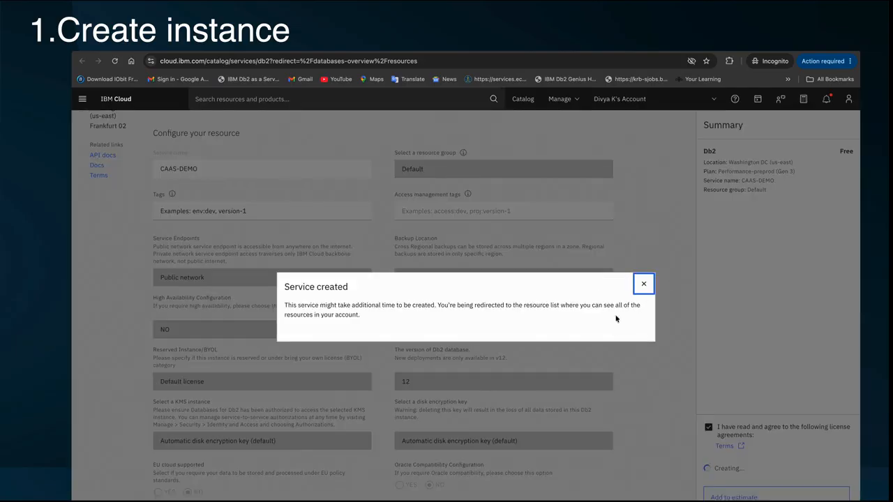
{"action": "left_click", "coordinate": [644, 284]}
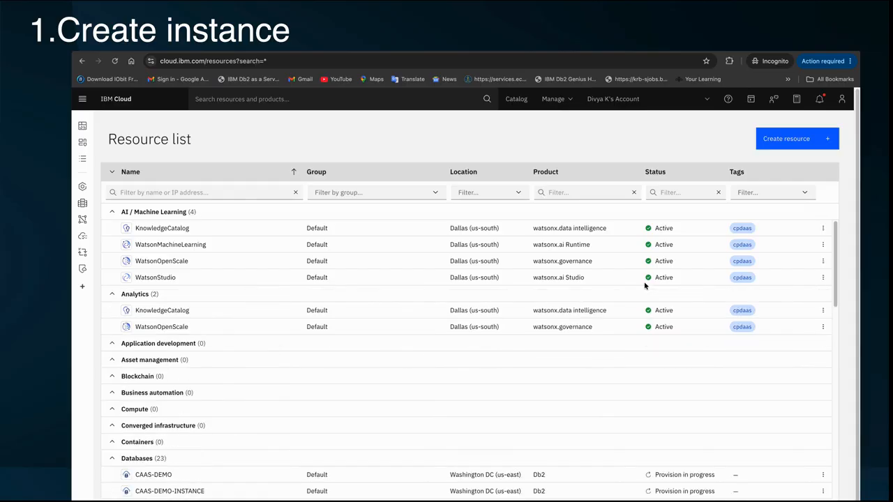
{"action": "scroll", "coordinate": [347, 415], "scroll_direction": "down", "scroll_amount": 5}
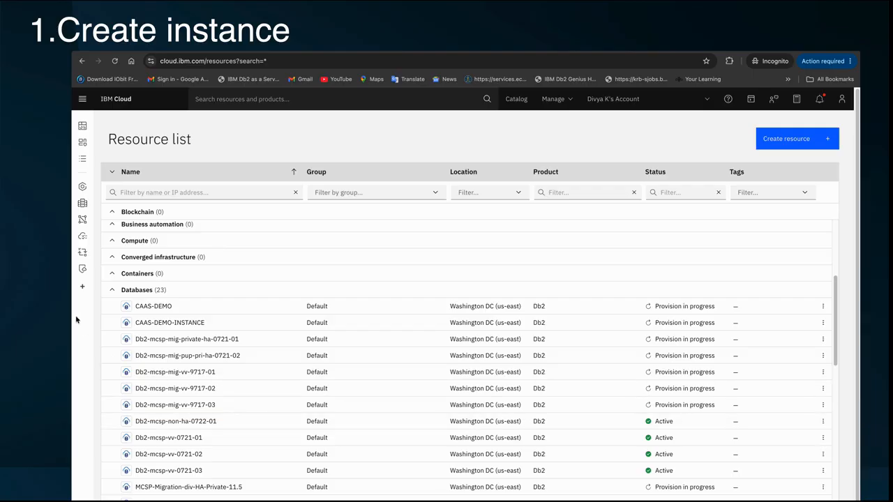
{"action": "left_click", "coordinate": [112, 291]}
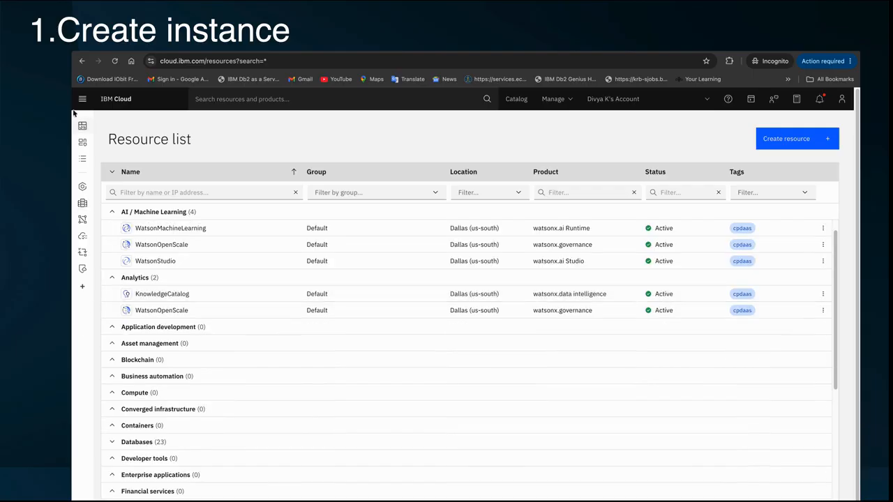
{"action": "left_click", "coordinate": [109, 160]}
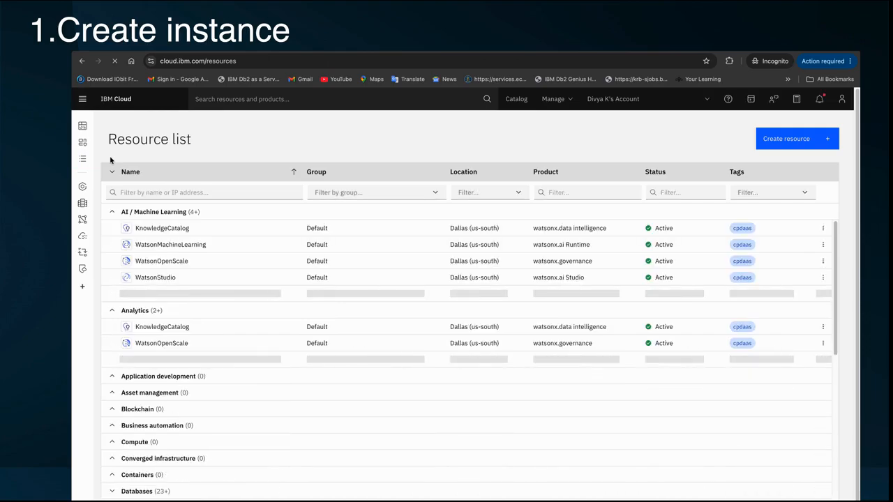
Expand the Databases group to find CAAS-DEMO with Provision in progress status.
{"action": "scroll", "coordinate": [136, 317], "scroll_direction": "down", "scroll_amount": 3}
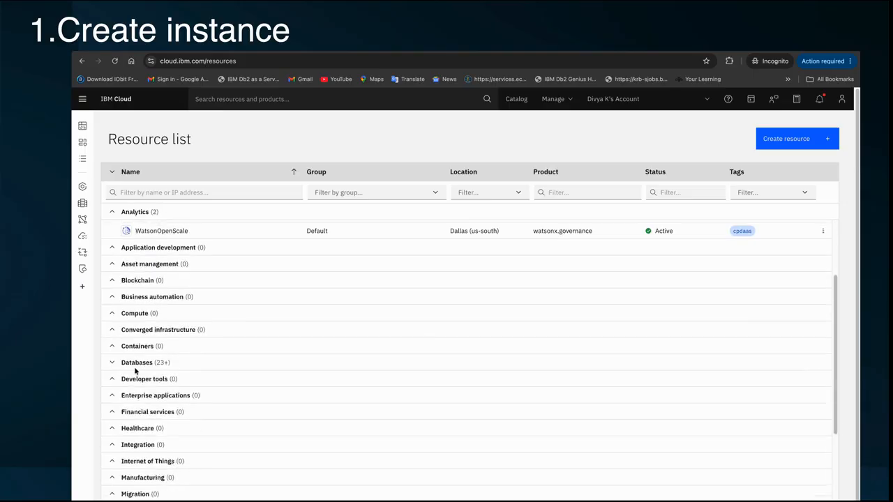
{"action": "left_click", "coordinate": [113, 335]}
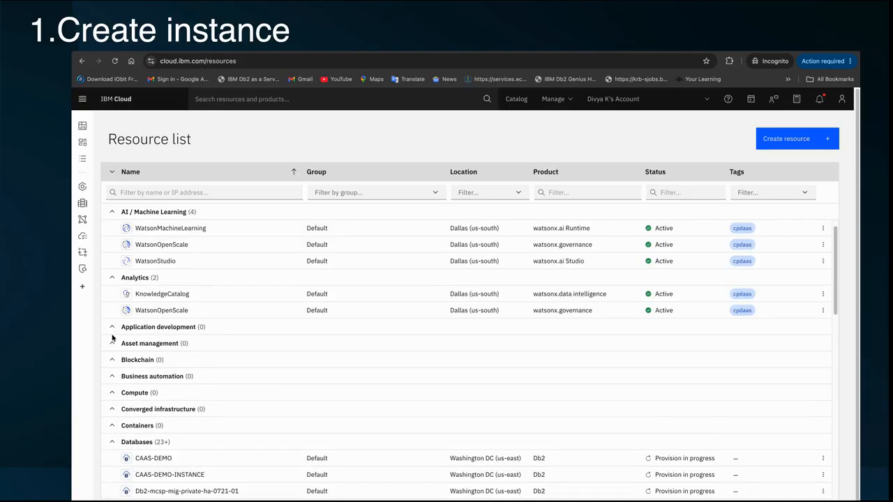
{"action": "scroll", "coordinate": [112, 338], "scroll_direction": "down", "scroll_amount": 5}
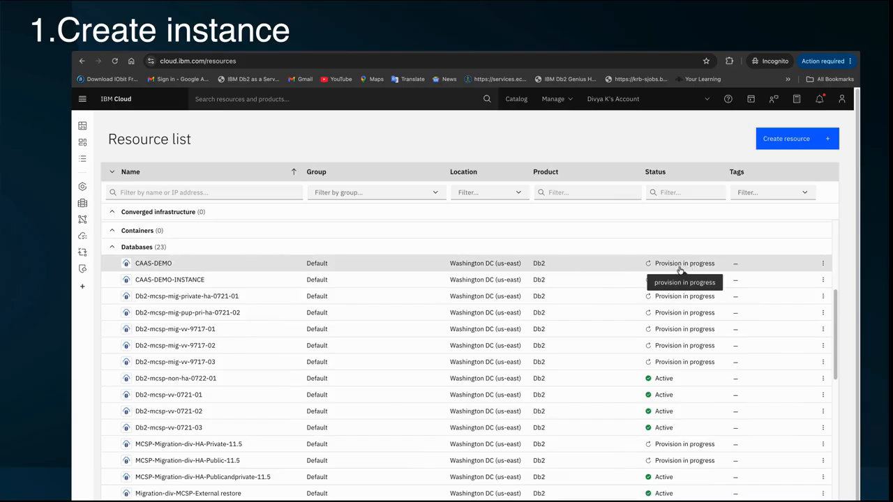
{"action": "scroll", "coordinate": [693, 268], "scroll_direction": "down", "scroll_amount": 1}
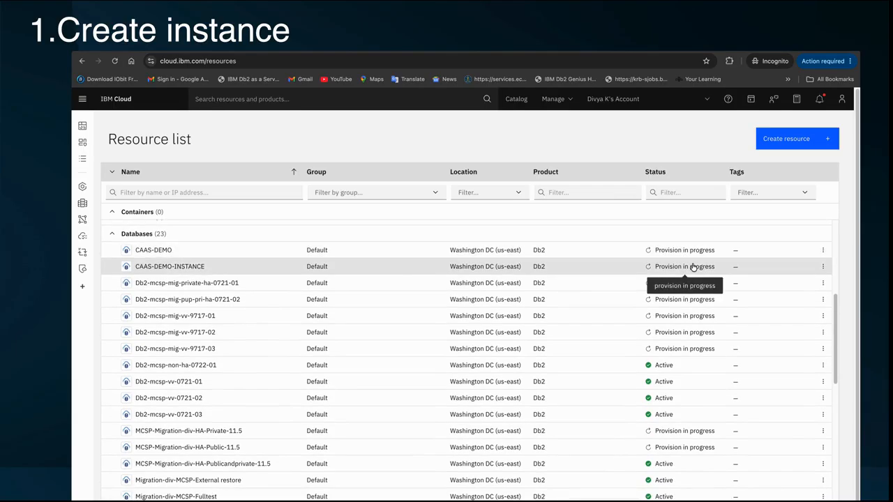